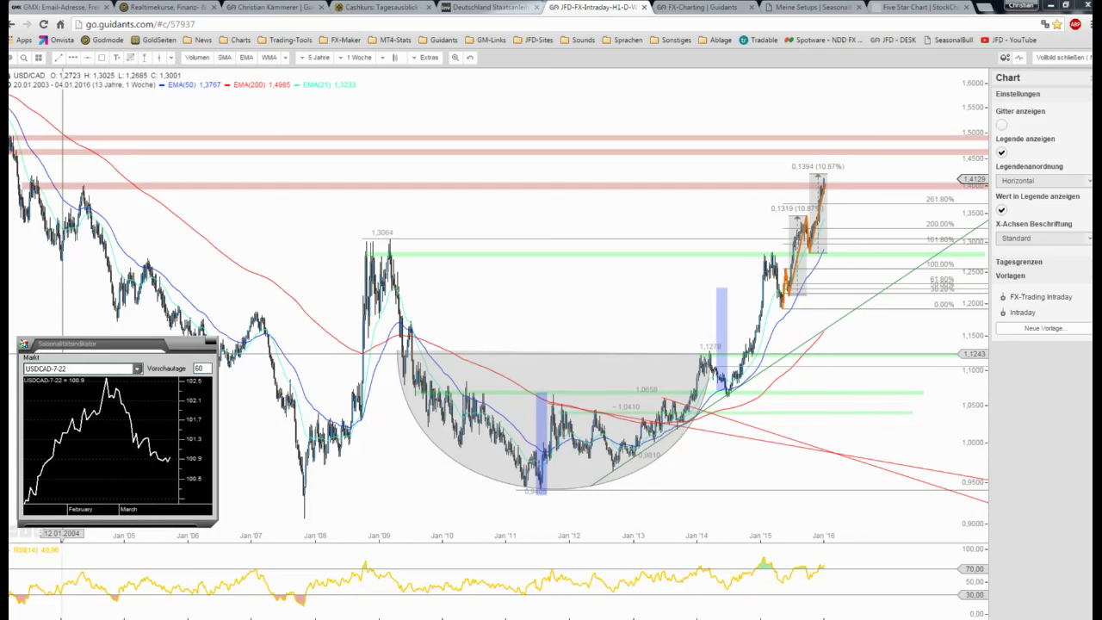
# Step: Switch to the FX-Charting browser tab with the EUR/CNY and USD/CNY daily charts
pyautogui.click(684, 7)
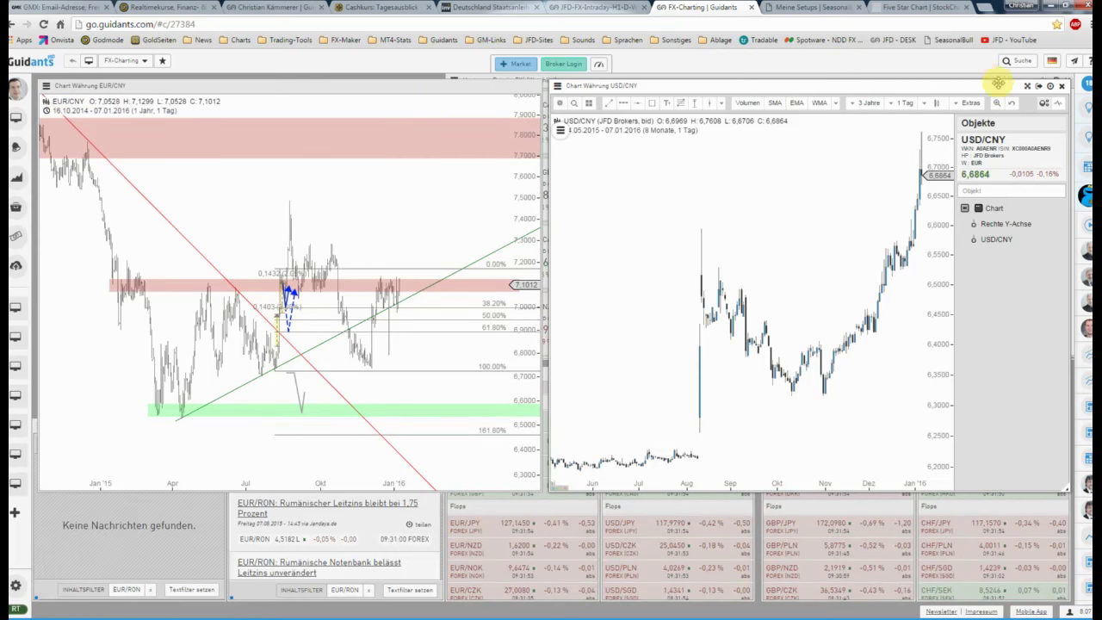
# Step: Zoom the full-screen USD/CNY daily chart to about seven months, then select the EUR/CNY chart
pyautogui.click(1026, 87)
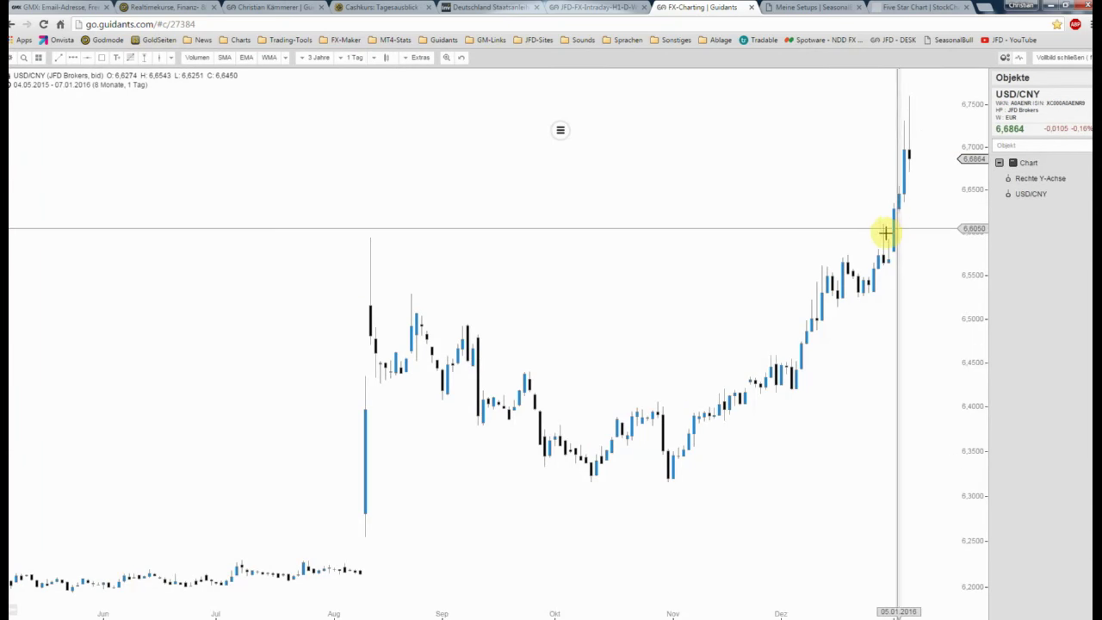
pyautogui.scroll(2, 885, 229)
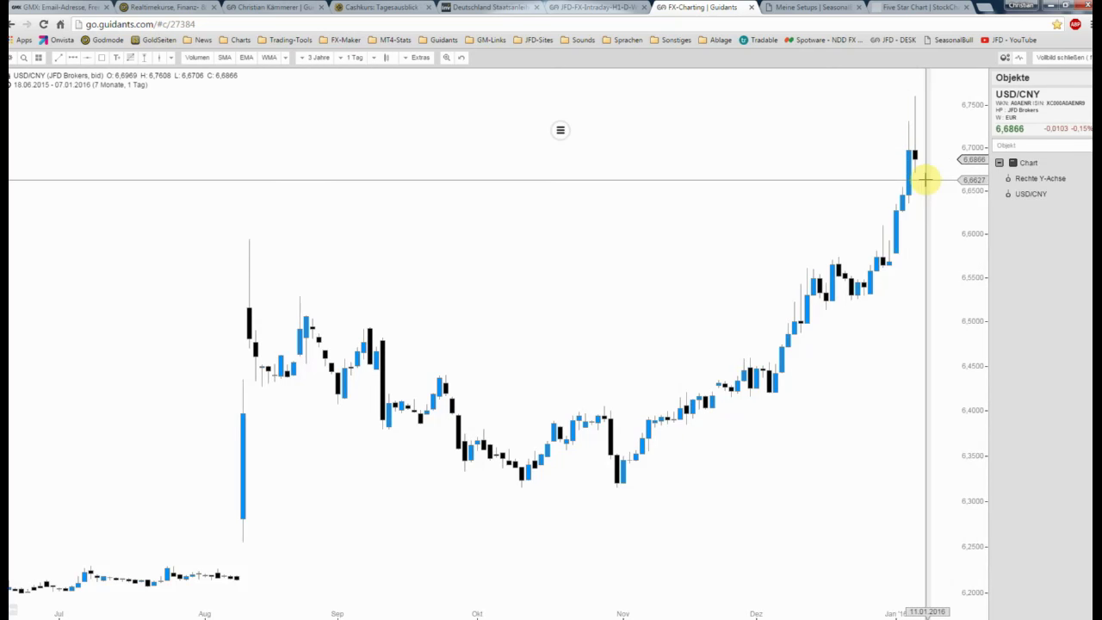
pyautogui.click(1062, 61)
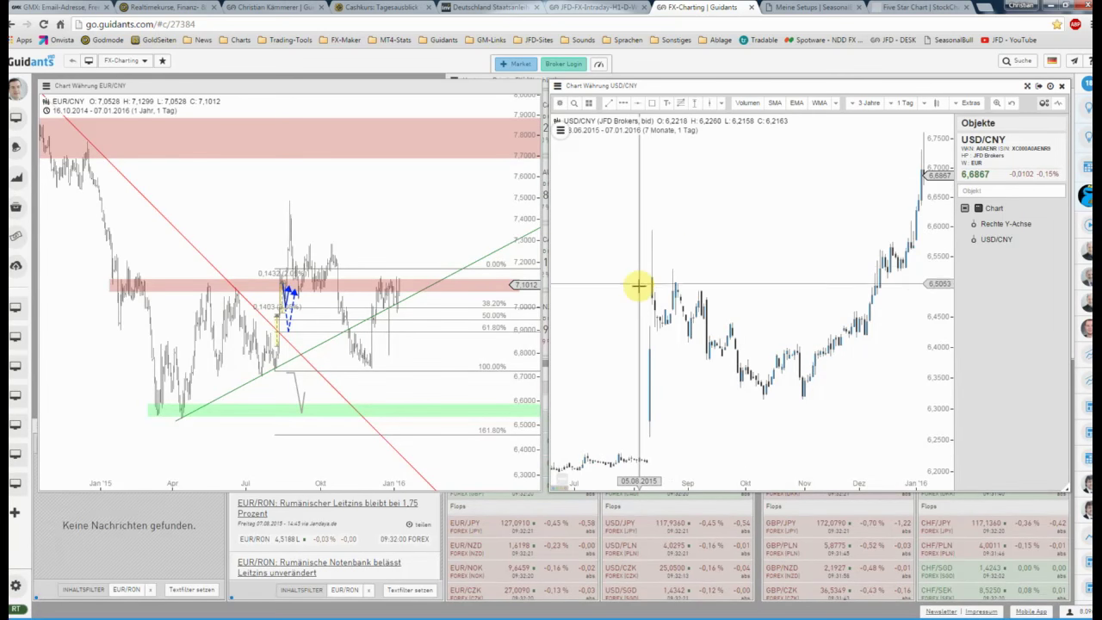
pyautogui.click(1000, 103)
pyautogui.click(1038, 86)
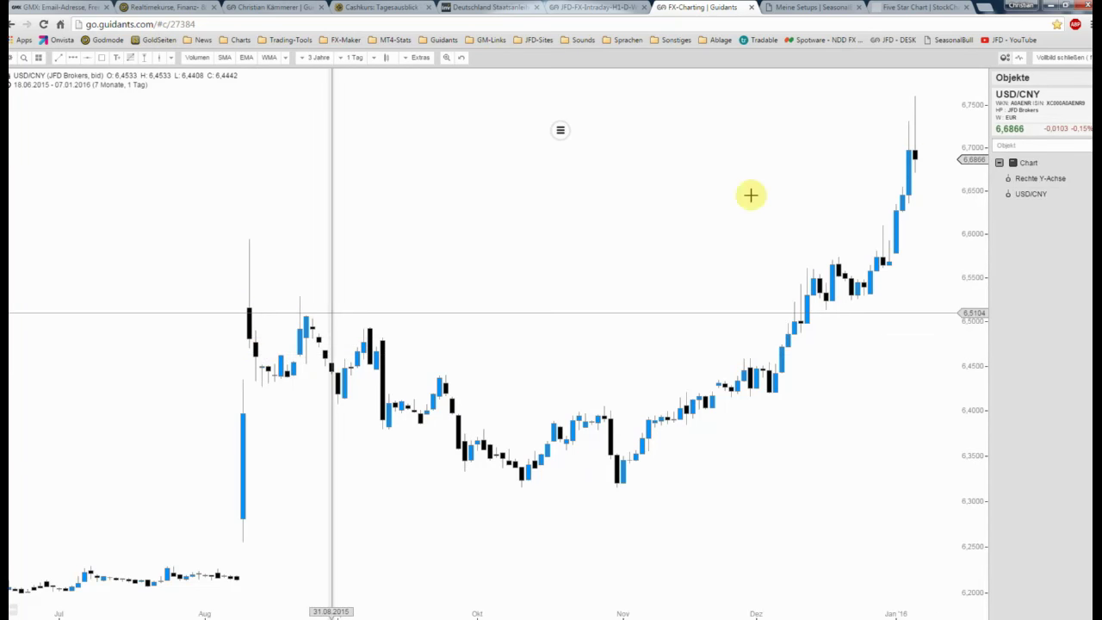
pyautogui.click(1064, 57)
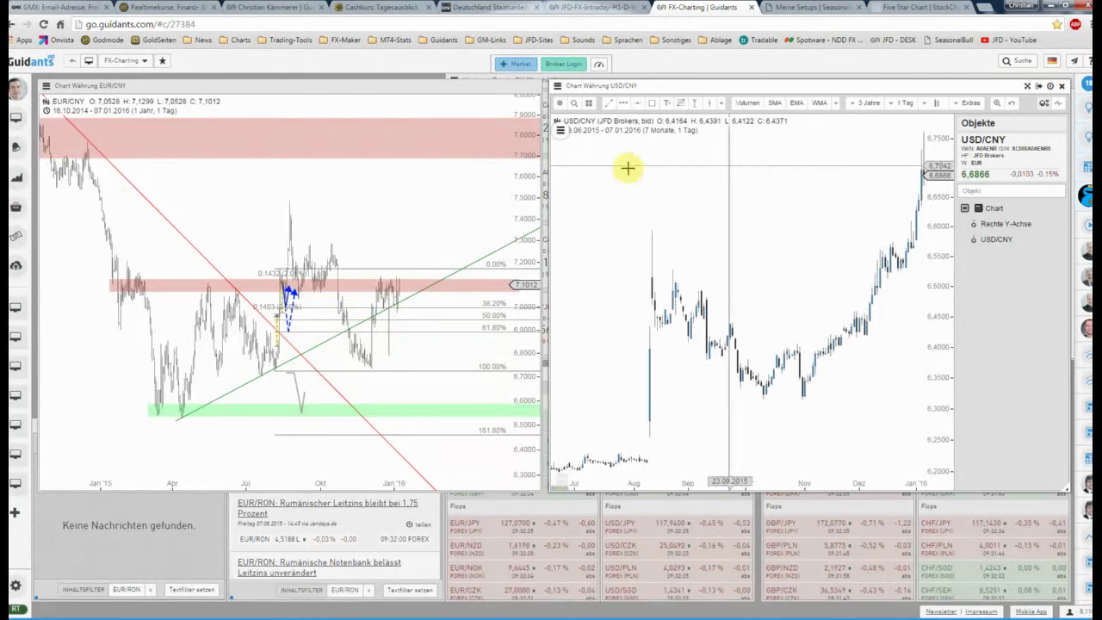
pyautogui.click(427, 187)
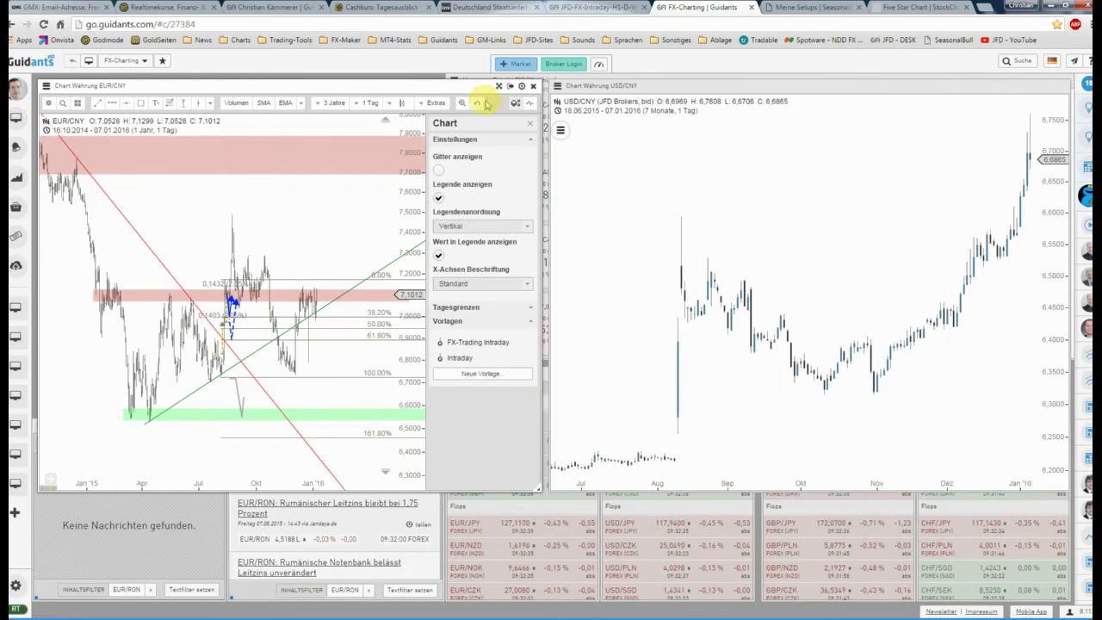
# Step: Zoom the full-screen EUR/CNY chart to roughly the last year, then return to the JFD-FX-Intraday tab
pyautogui.click(499, 87)
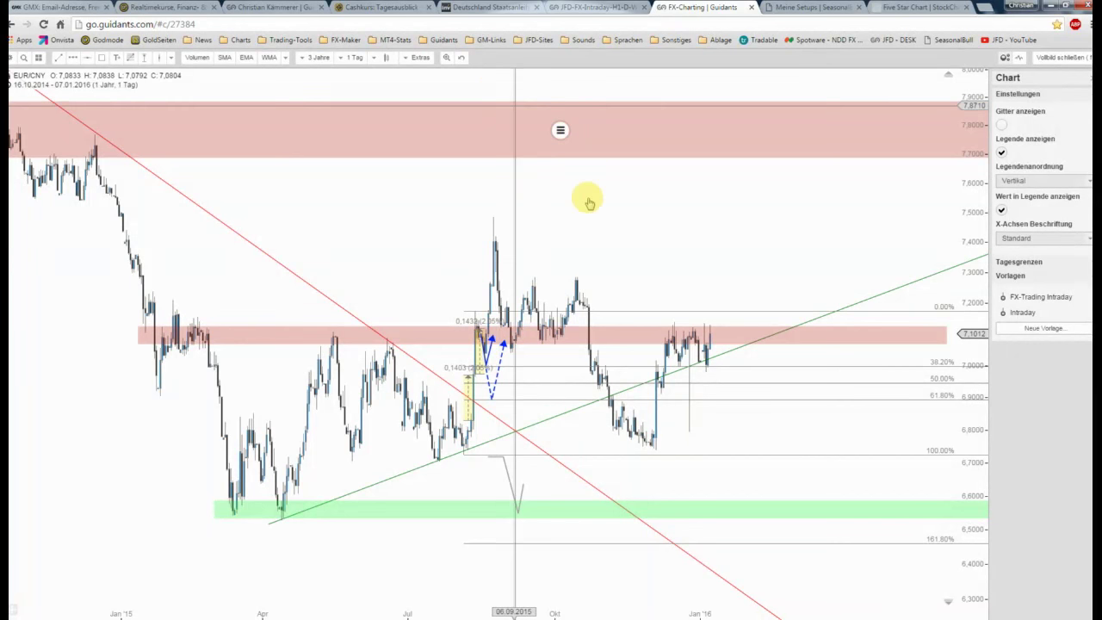
pyautogui.scroll(2, 588, 199)
pyautogui.scroll(2, 589, 199)
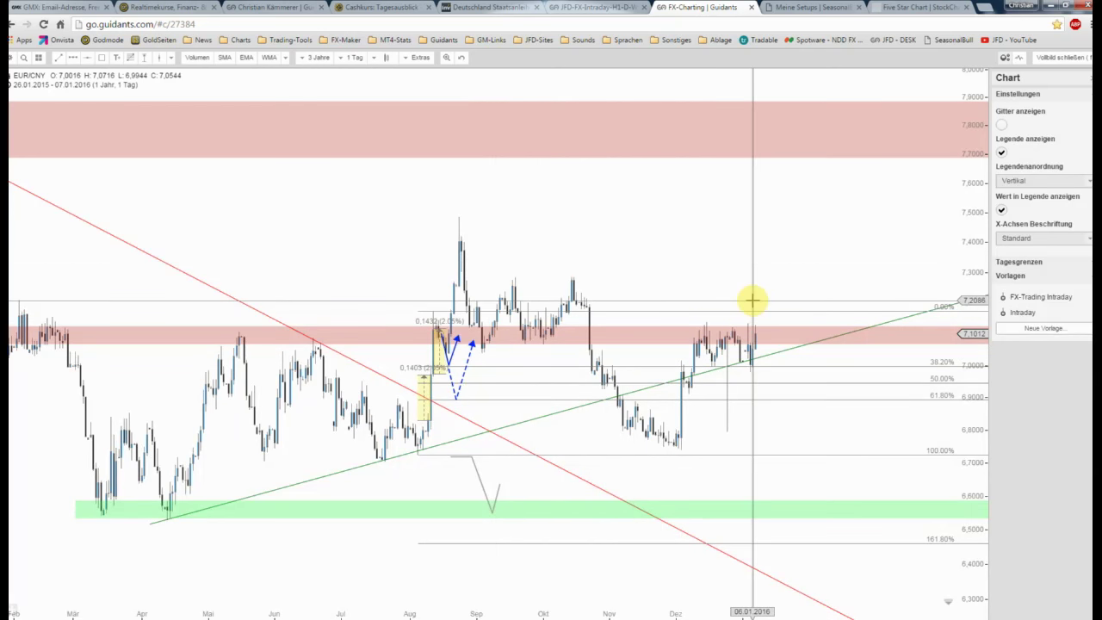
pyautogui.click(1045, 58)
pyautogui.click(614, 7)
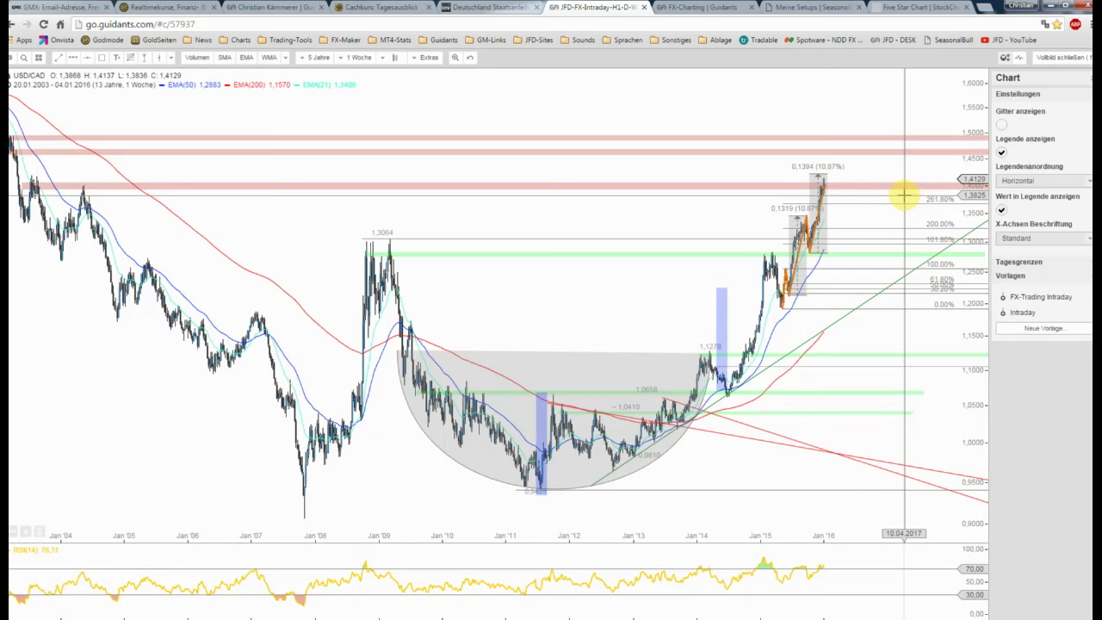
# Step: Zoom the weekly USD/CAD chart in to about 12.01.2015–04.01.2016
pyautogui.scroll(2, 898, 202)
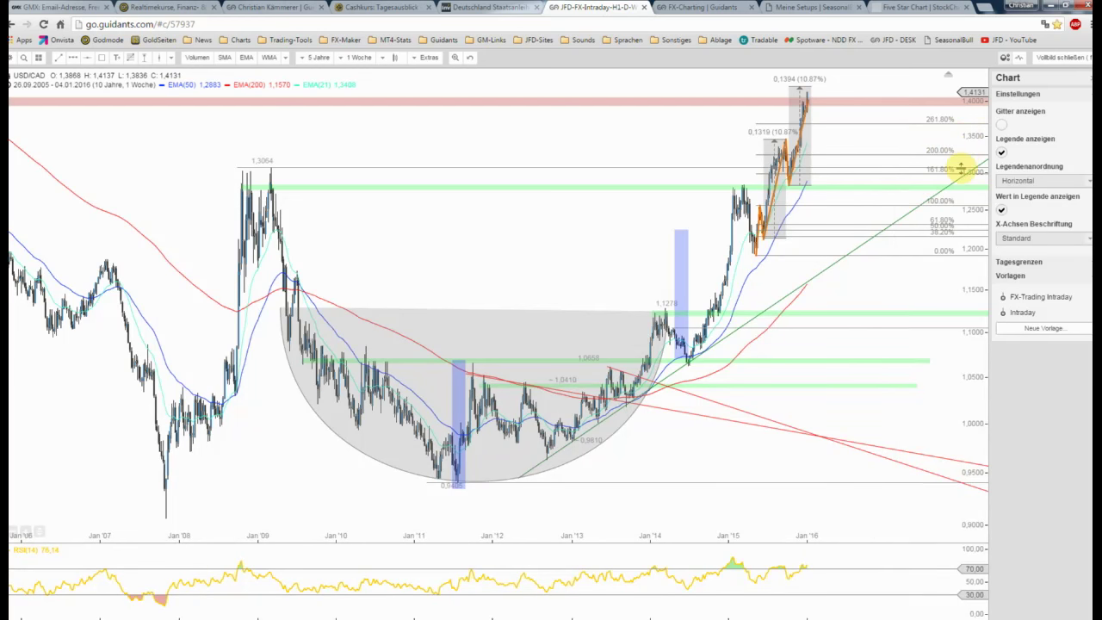
pyautogui.scroll(-2, 959, 172)
pyautogui.scroll(-1, 938, 177)
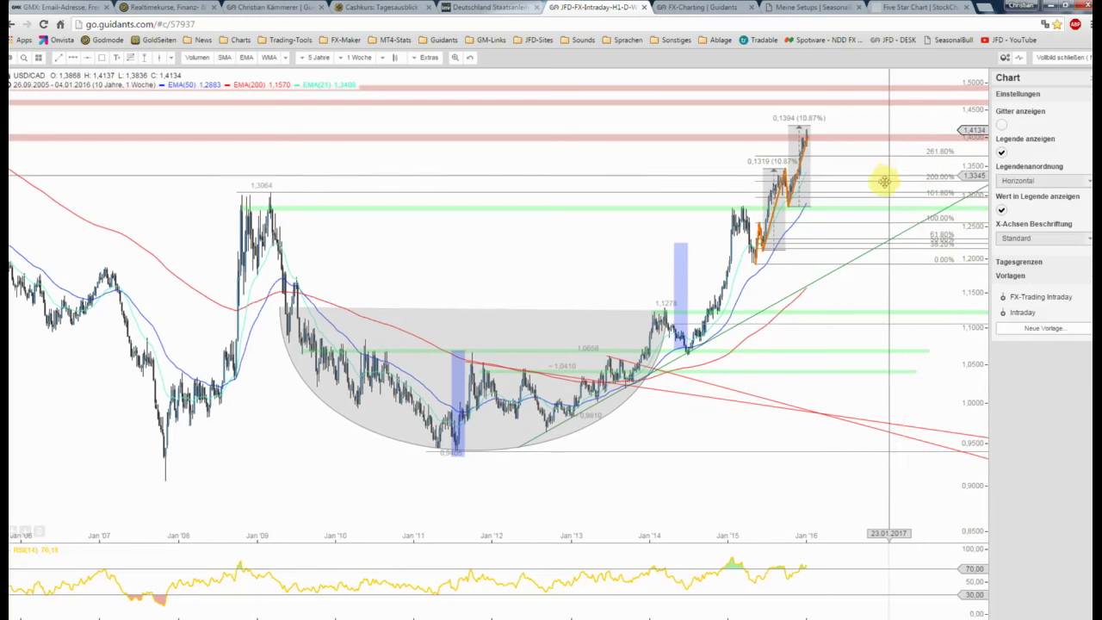
pyautogui.scroll(2, 874, 192)
pyautogui.scroll(2, 874, 194)
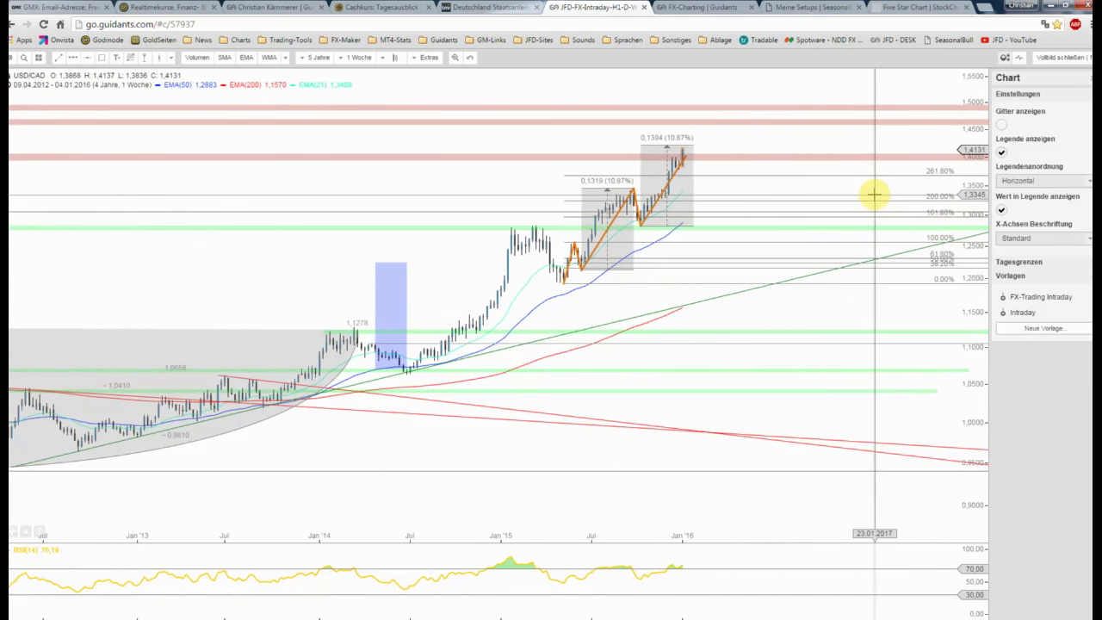
pyautogui.scroll(3, 974, 189)
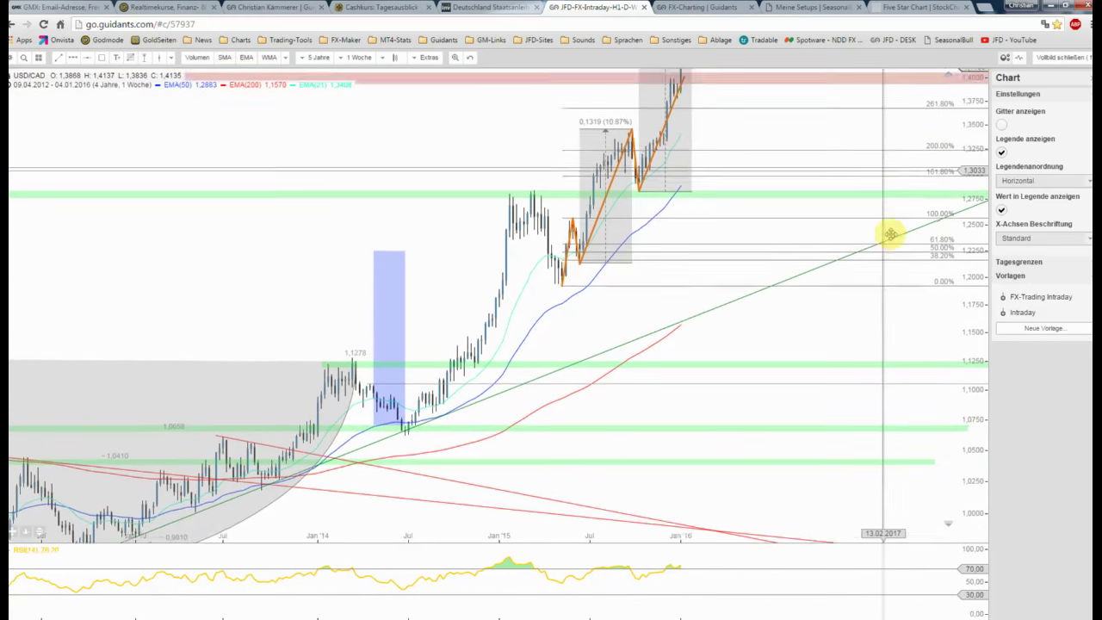
pyautogui.scroll(2, 893, 269)
pyautogui.scroll(1, 892, 270)
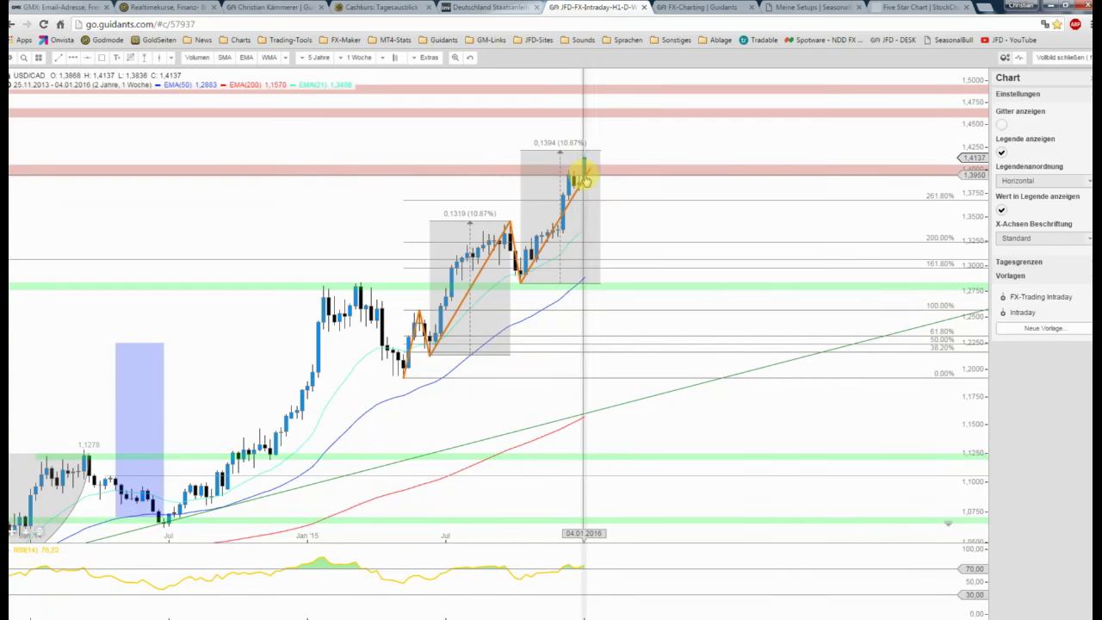
pyautogui.scroll(1, 599, 182)
pyautogui.scroll(1, 599, 182)
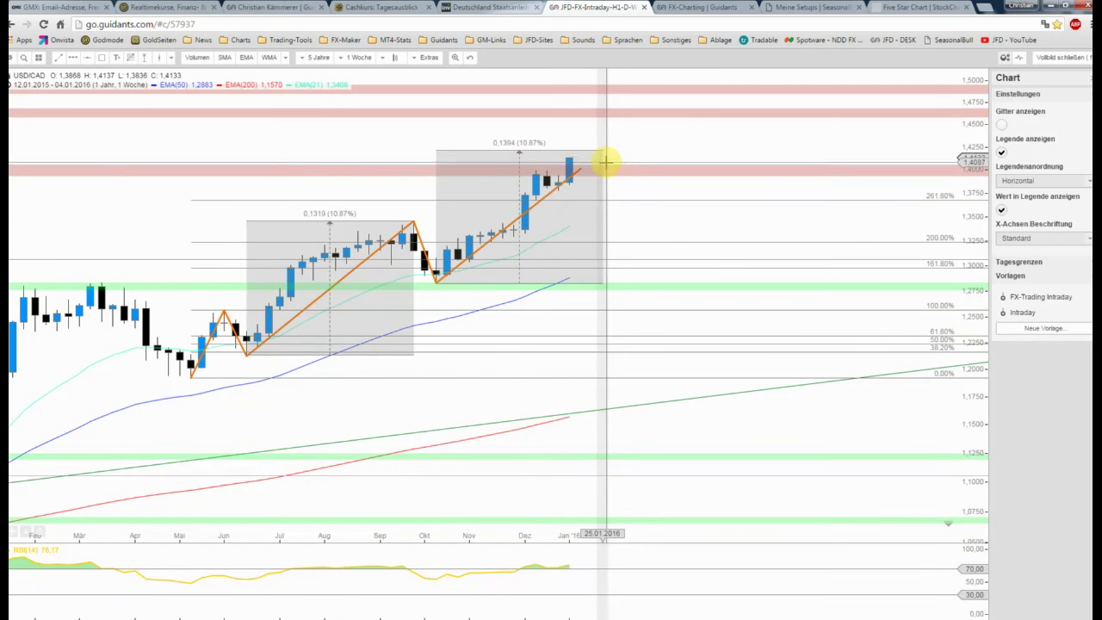
pyautogui.scroll(-1, 605, 158)
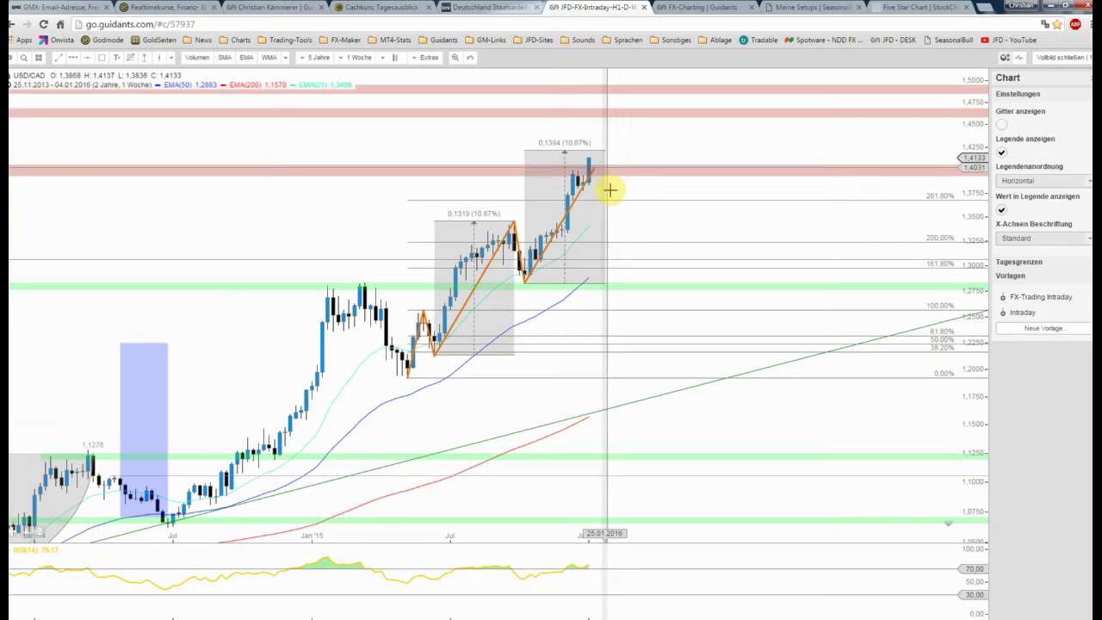
# Step: Zoom out the weekly USD/CAD chart, pan back in time and compress the price scale
pyautogui.moveTo(608, 189); pyautogui.dragTo(679, 190)
pyautogui.scroll(-1, 679, 190)
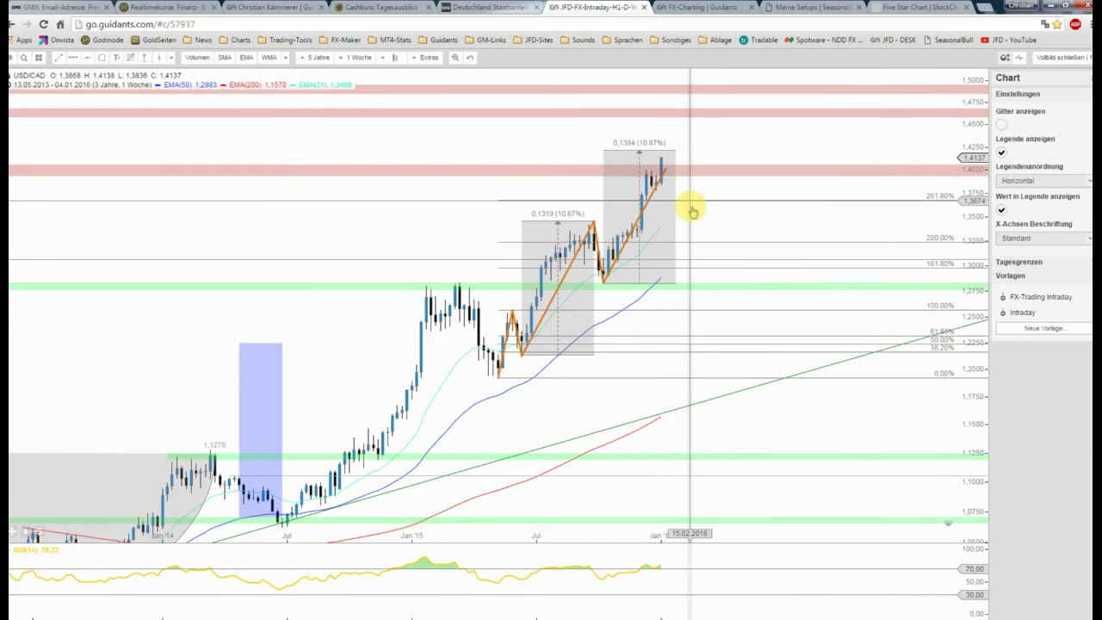
pyautogui.scroll(-5, 689, 219)
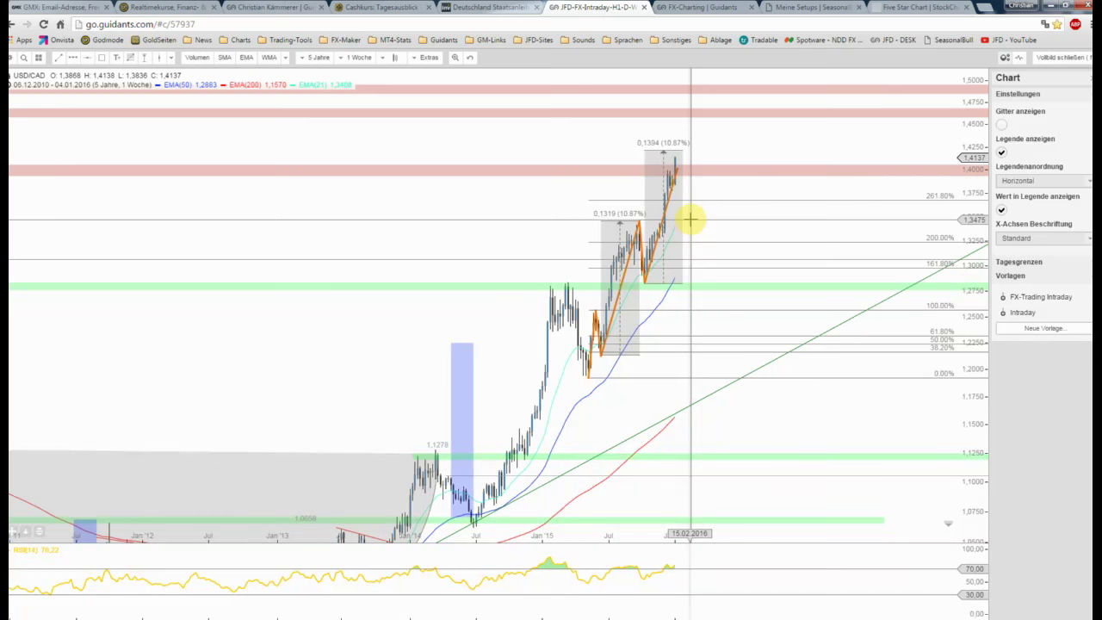
pyautogui.moveTo(726, 215); pyautogui.dragTo(834, 180)
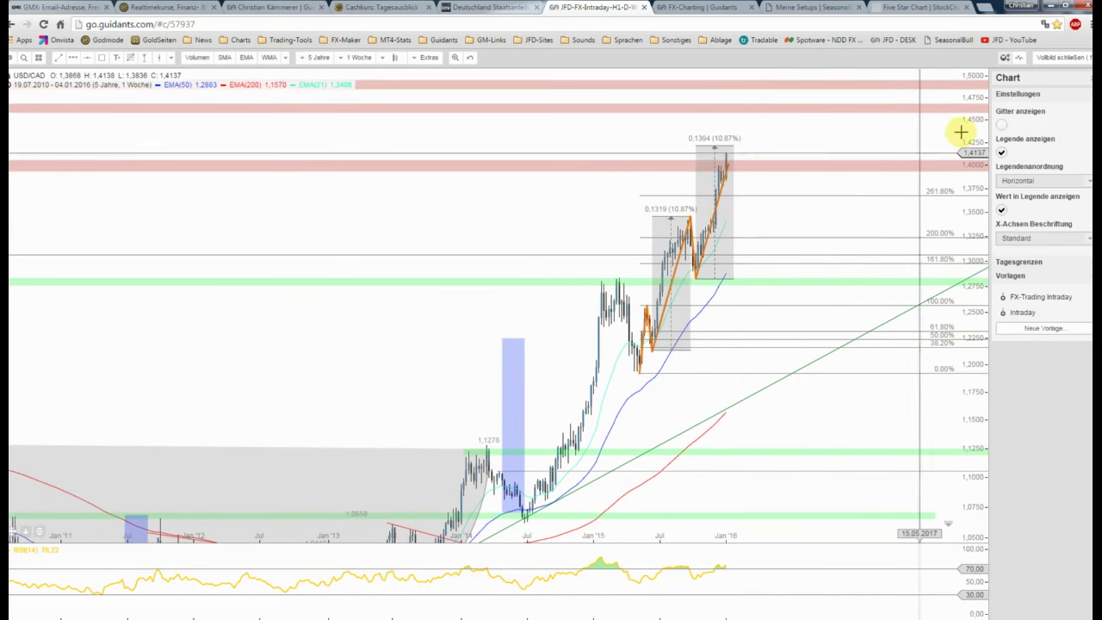
pyautogui.moveTo(965, 142); pyautogui.dragTo(966, 179)
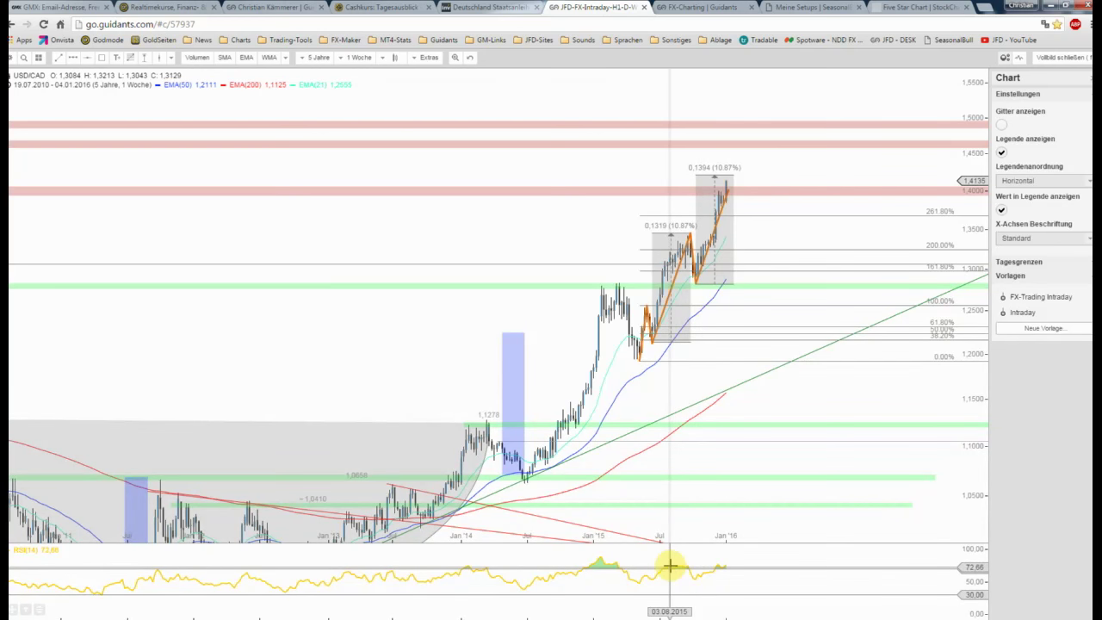
# Step: Pan and zoom out further so the chart spans 17.06.2002–04.01.2016 with a refitted price scale
pyautogui.moveTo(694, 480); pyautogui.dragTo(704, 453)
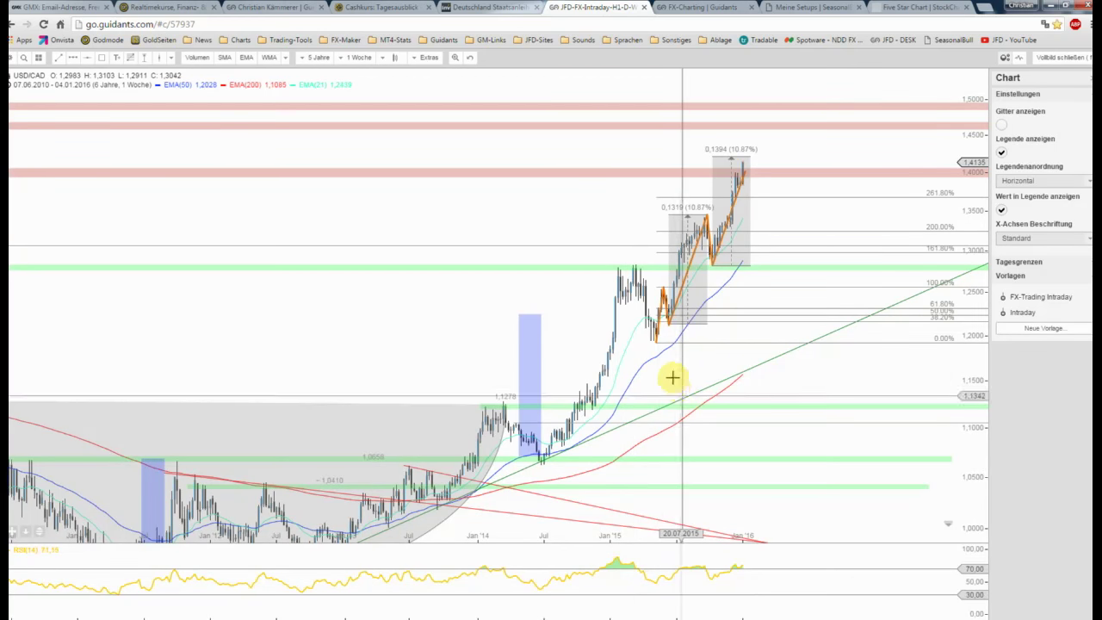
pyautogui.moveTo(686, 371); pyautogui.dragTo(711, 370)
pyautogui.scroll(-2, 711, 370)
pyautogui.scroll(-2, 711, 370)
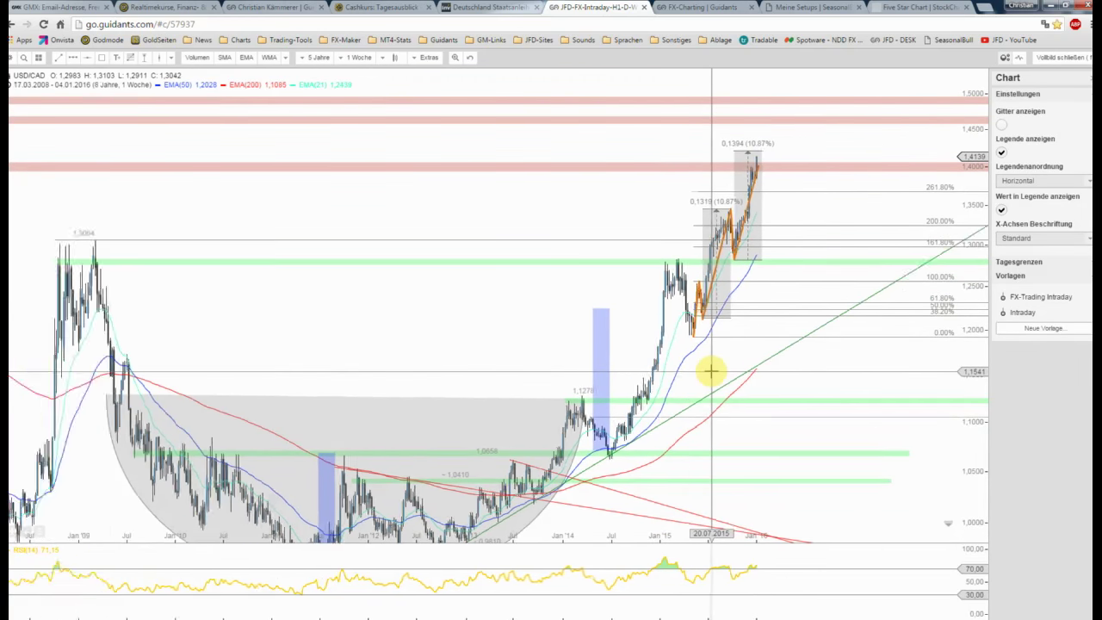
pyautogui.scroll(-2, 711, 370)
pyautogui.scroll(-1, 711, 370)
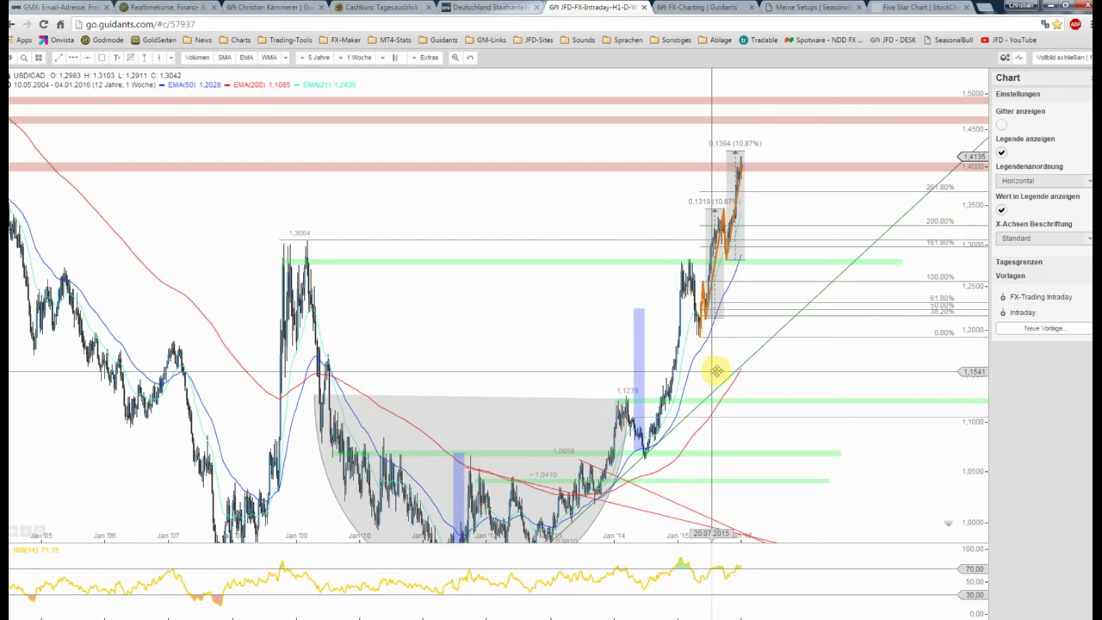
pyautogui.moveTo(715, 370); pyautogui.dragTo(778, 368)
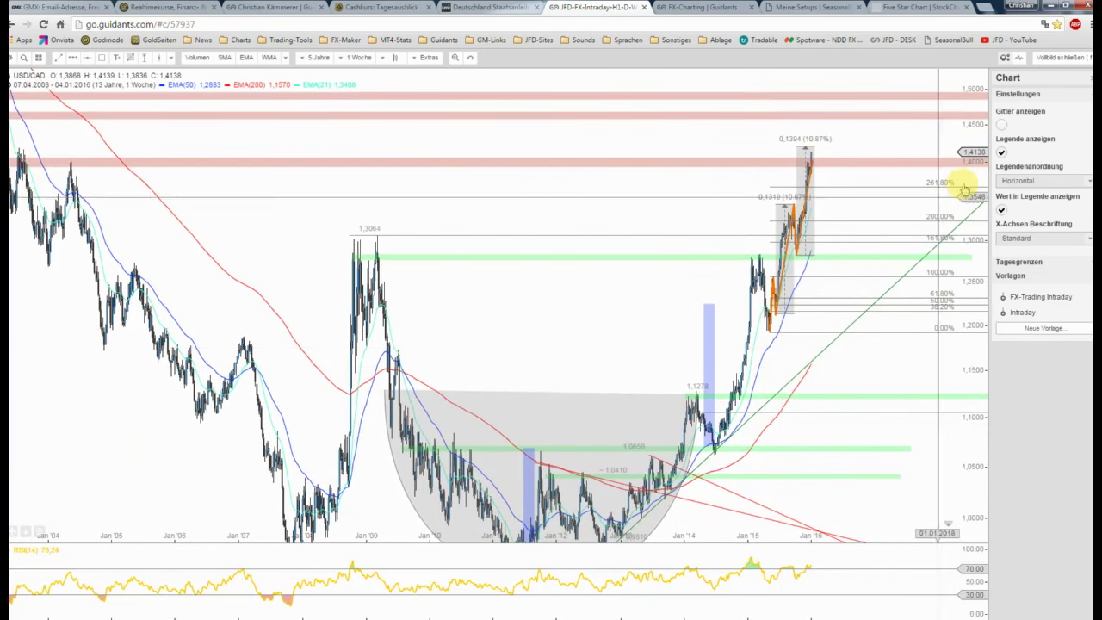
pyautogui.moveTo(731, 202); pyautogui.dragTo(760, 206)
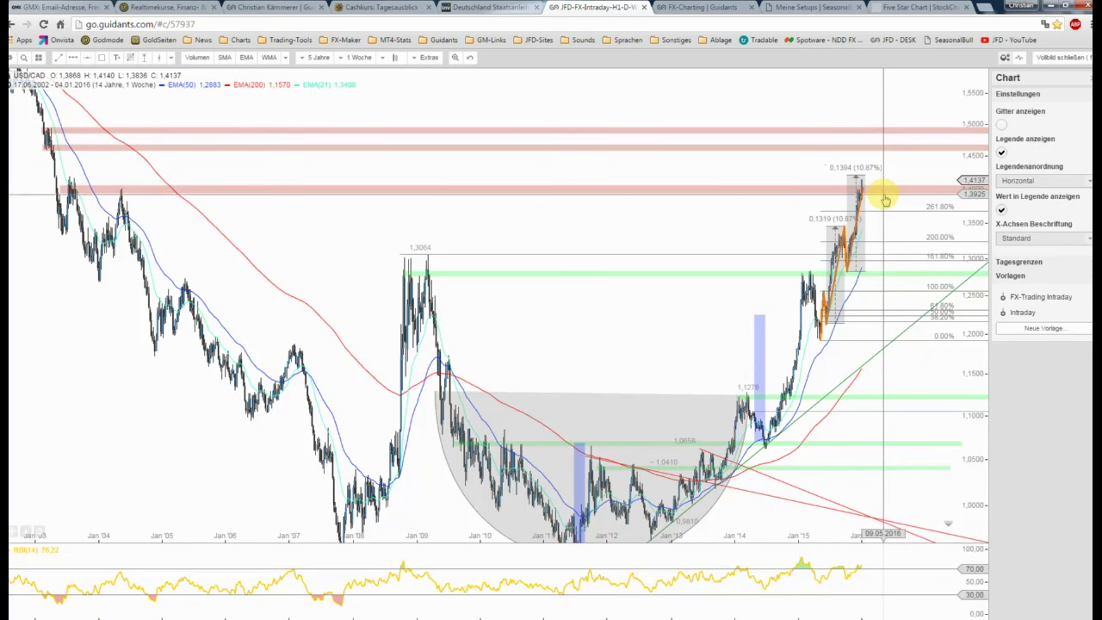
# Step: Zoom the weekly chart to 17.09.2012–04.01.2016 and stretch the price axis for taller candles
pyautogui.scroll(3, 882, 194)
pyautogui.scroll(1, 882, 193)
pyautogui.scroll(1, 882, 194)
pyautogui.scroll(1, 883, 193)
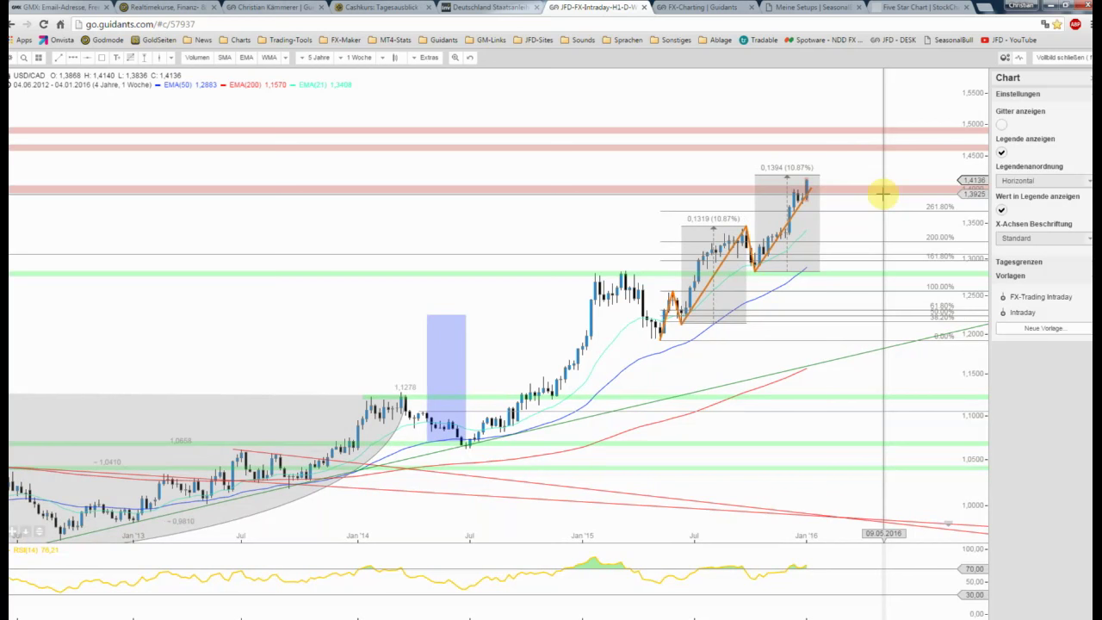
pyautogui.scroll(1, 882, 194)
pyautogui.moveTo(967, 221)
pyautogui.mouseDown()
pyautogui.moveTo(896, 199)
pyautogui.moveTo(884, 206)
pyautogui.mouseUp()
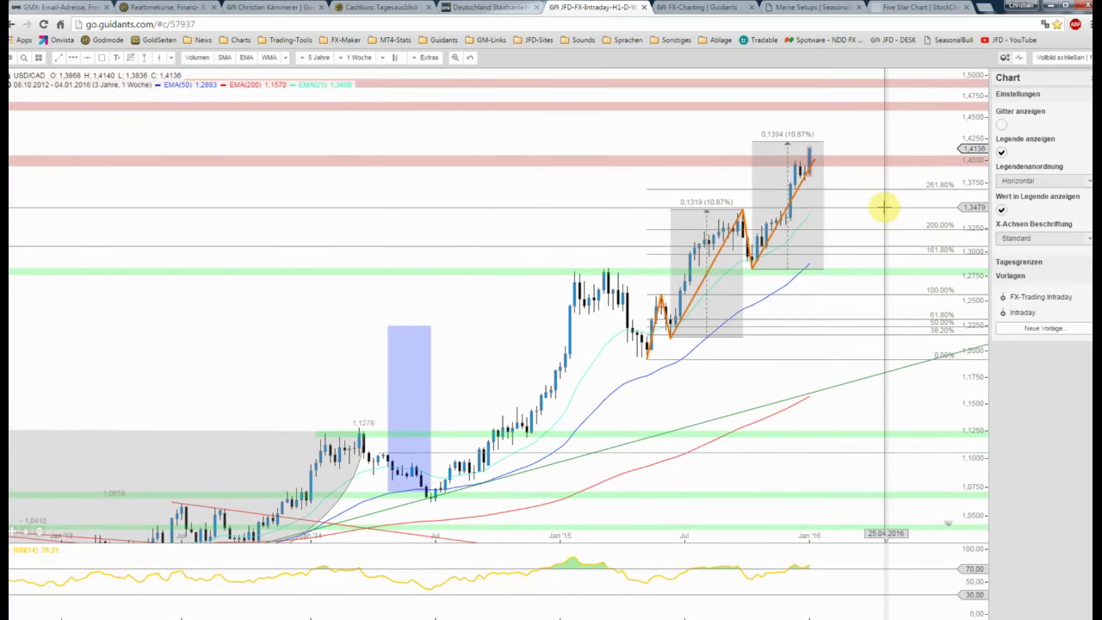
pyautogui.scroll(-1, 884, 206)
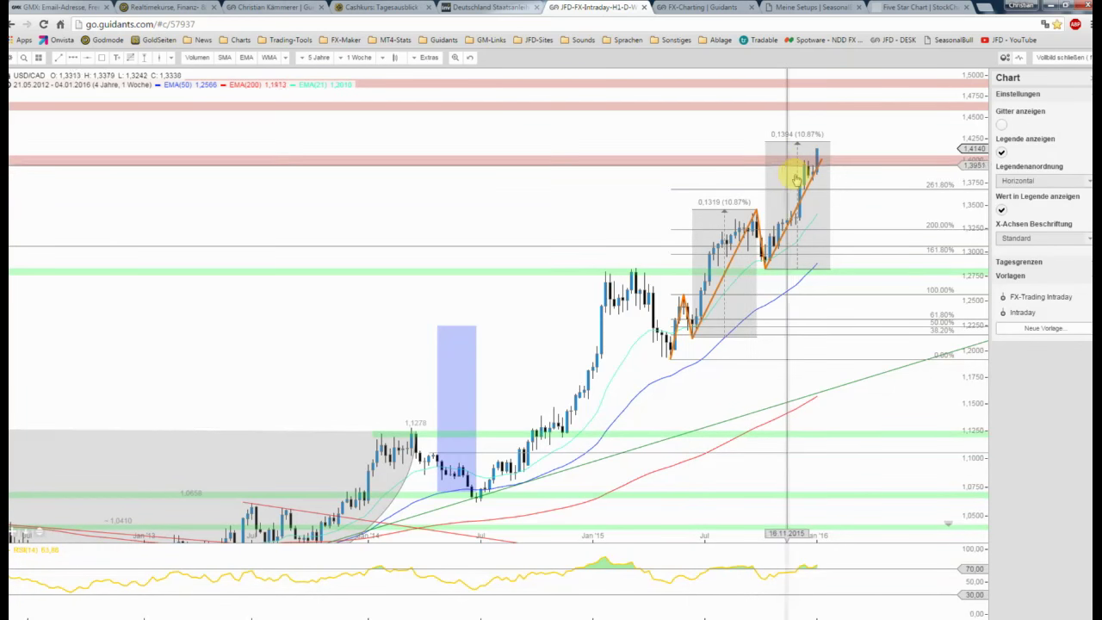
pyautogui.scroll(2, 852, 172)
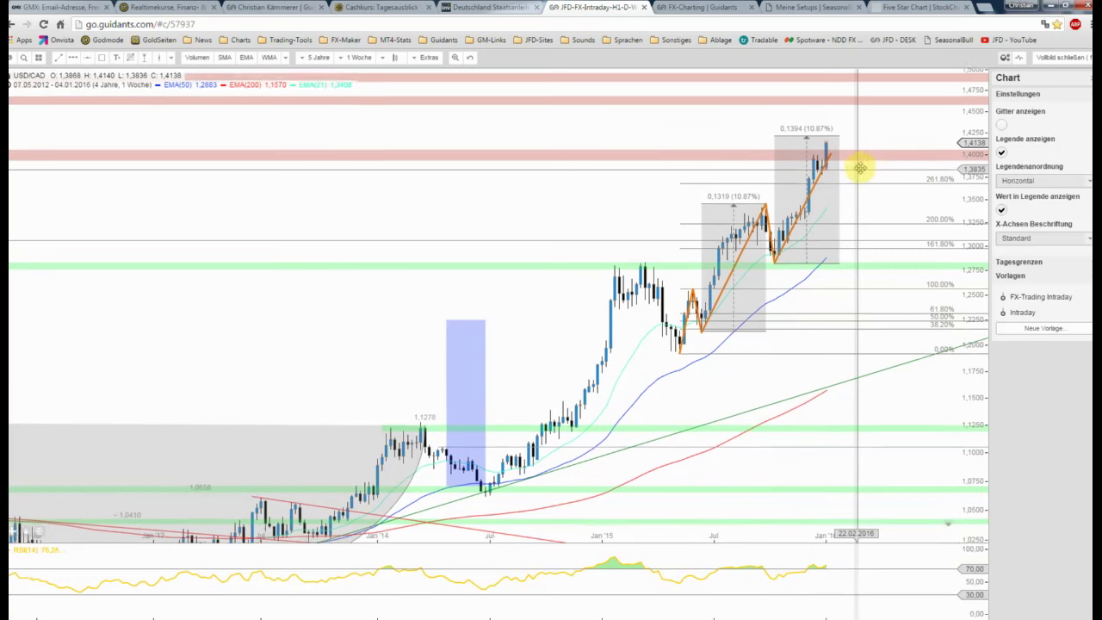
pyautogui.scroll(1, 859, 168)
pyautogui.scroll(1, 859, 168)
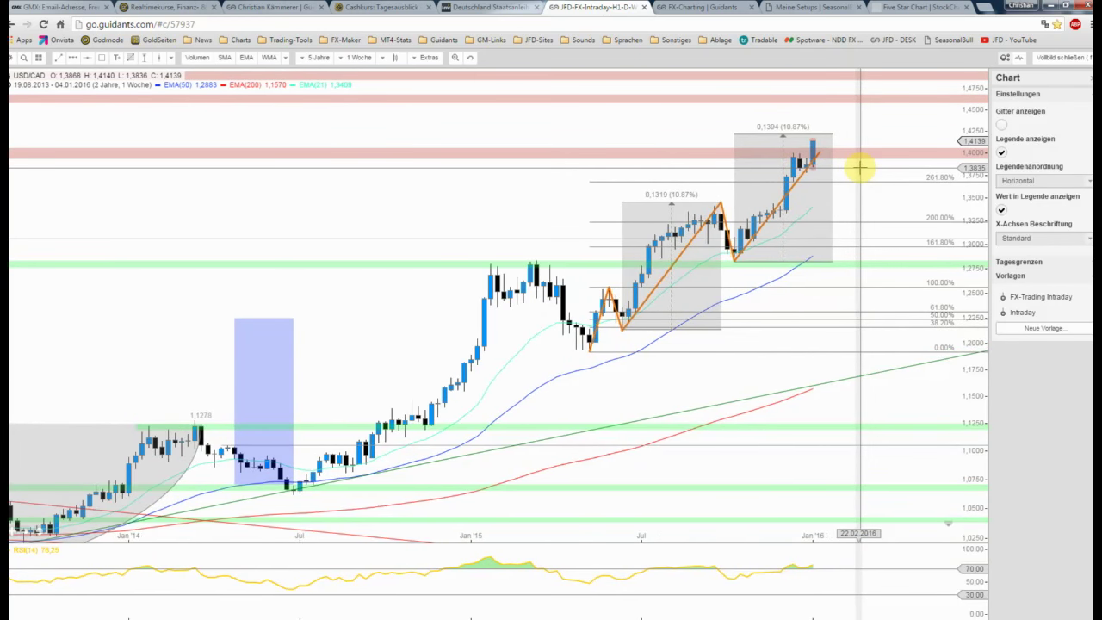
pyautogui.scroll(-1, 859, 168)
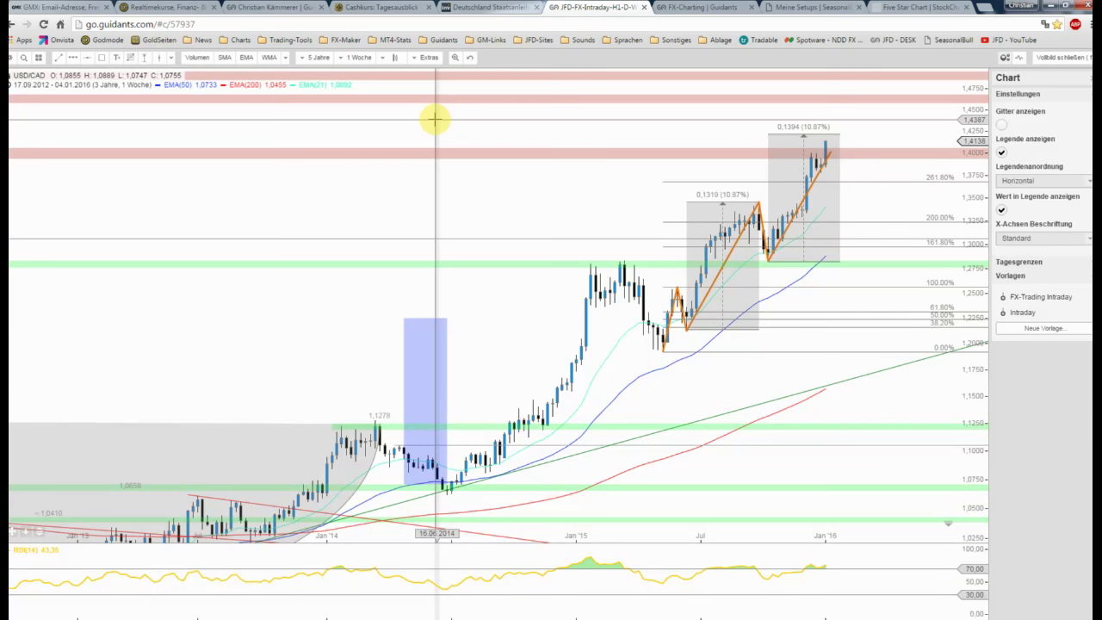
pyautogui.scroll(1, 435, 119)
pyautogui.scroll(-1, 435, 119)
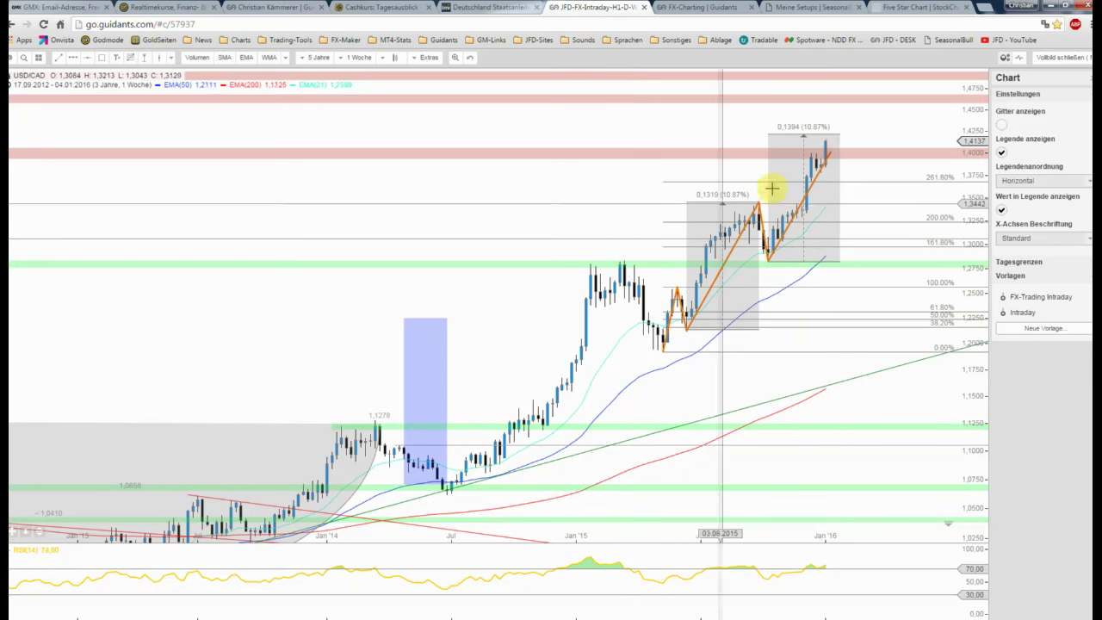
# Step: Maximise the daily USD/CAD chart and zoom it to 25.05.2015–07.01.2016, leaving room above prices
pyautogui.click(1049, 59)
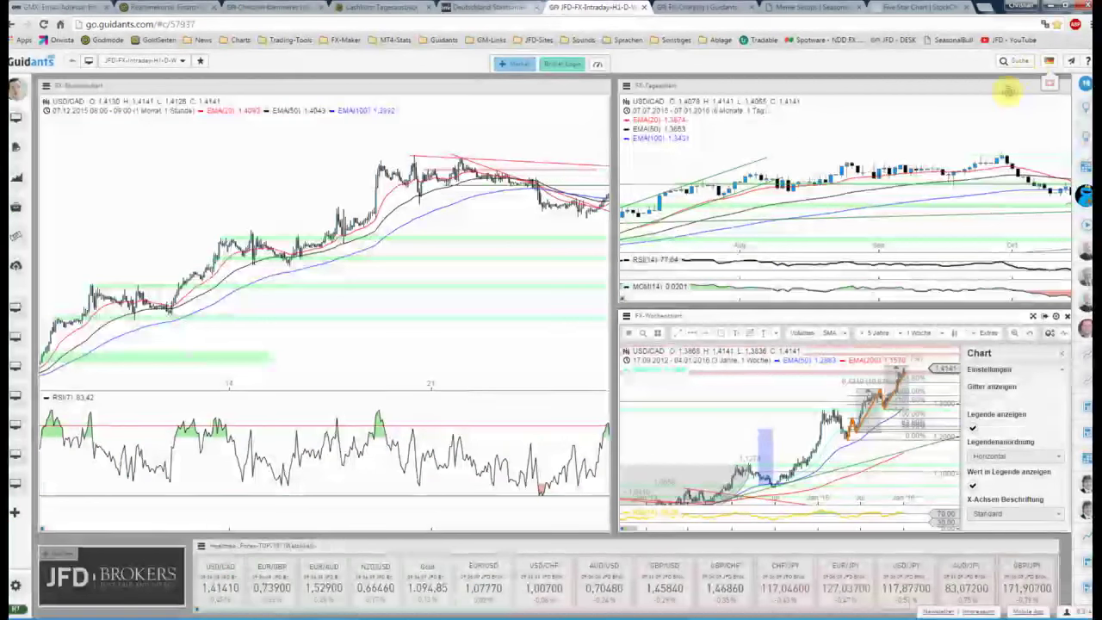
pyautogui.click(1037, 86)
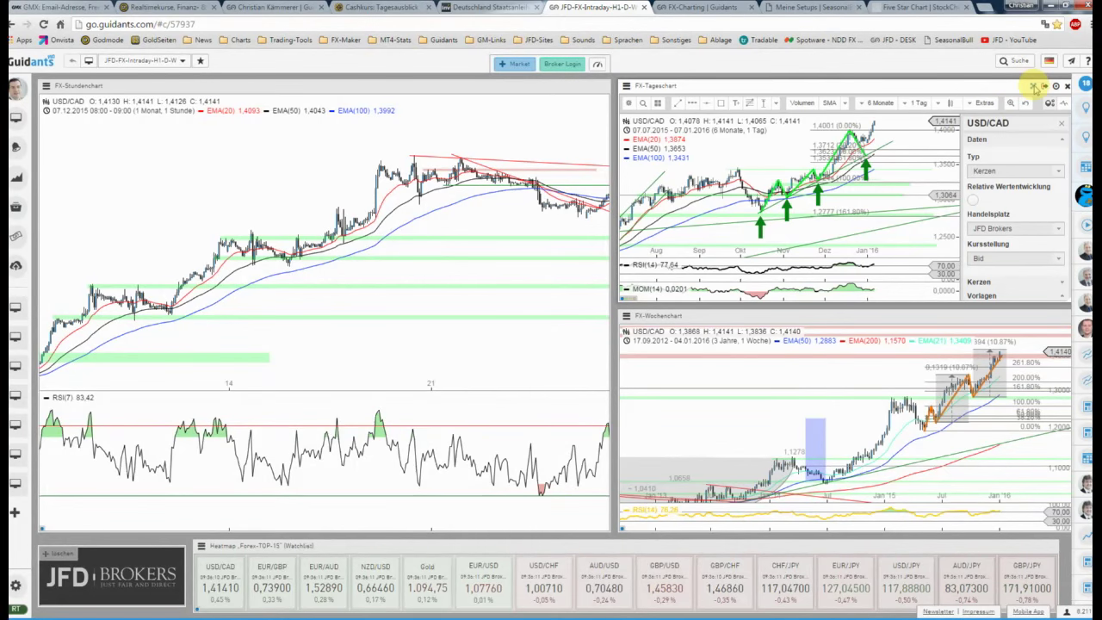
pyautogui.click(1035, 86)
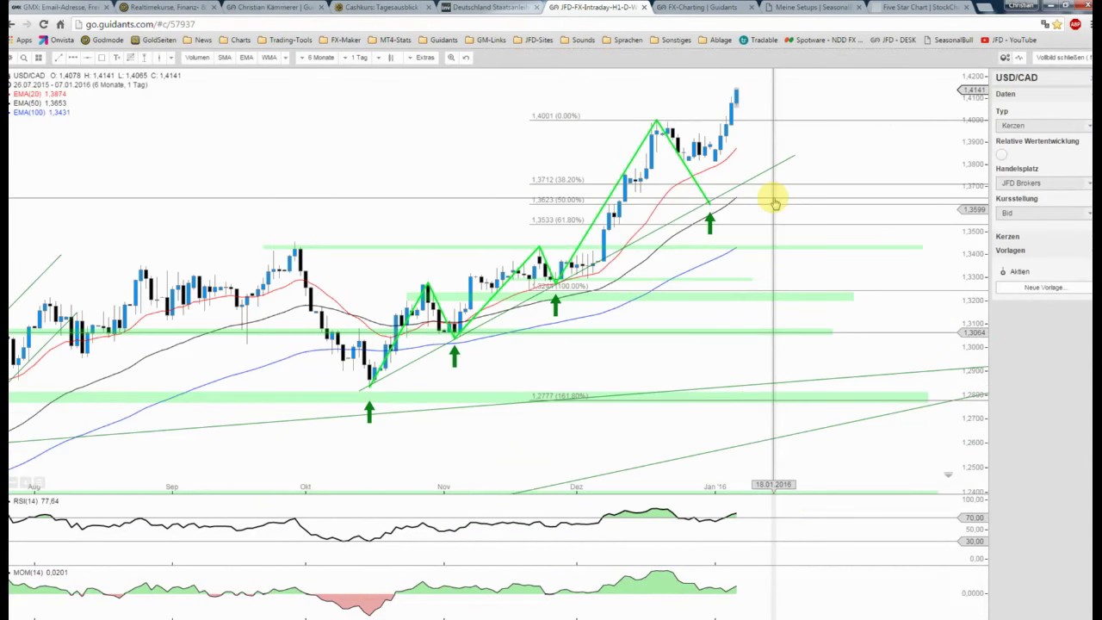
pyautogui.scroll(1, 775, 203)
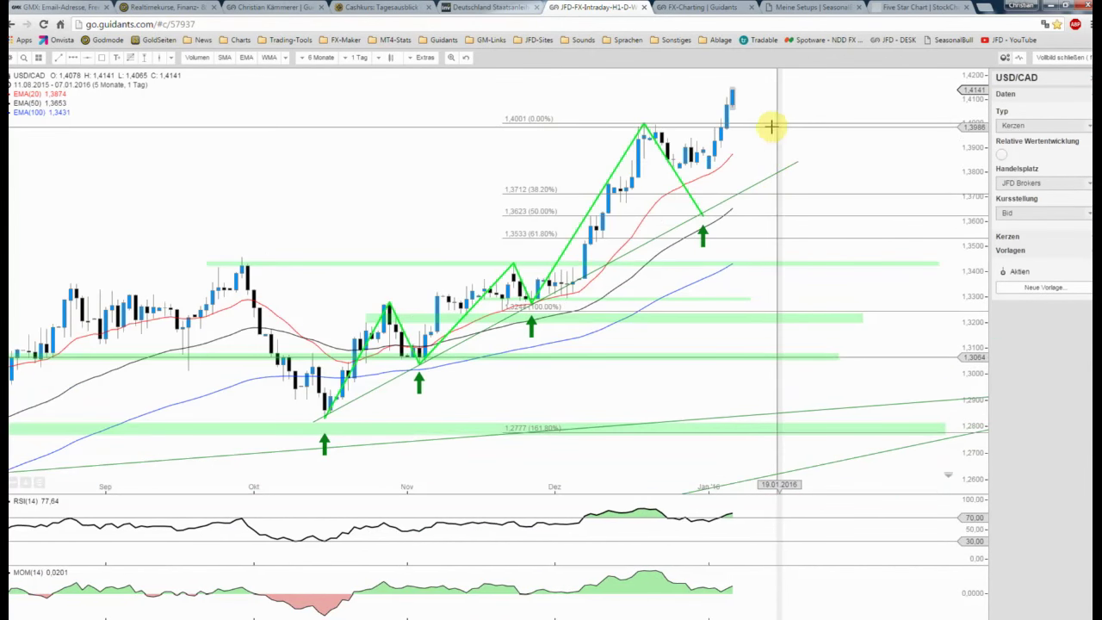
pyautogui.scroll(-3, 742, 134)
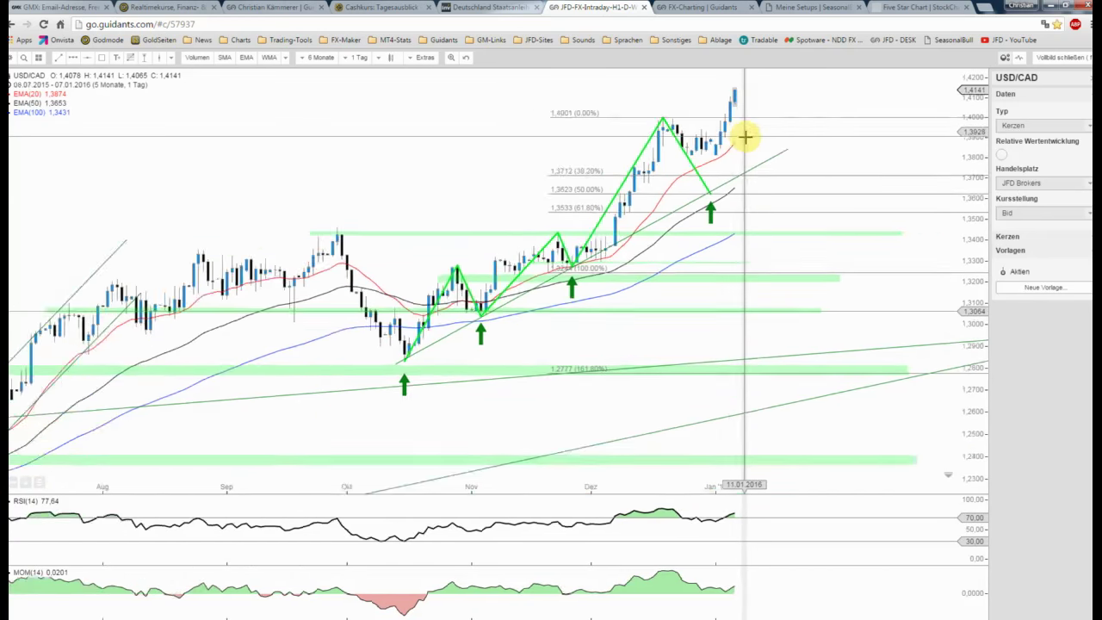
pyautogui.moveTo(795, 136); pyautogui.dragTo(799, 180)
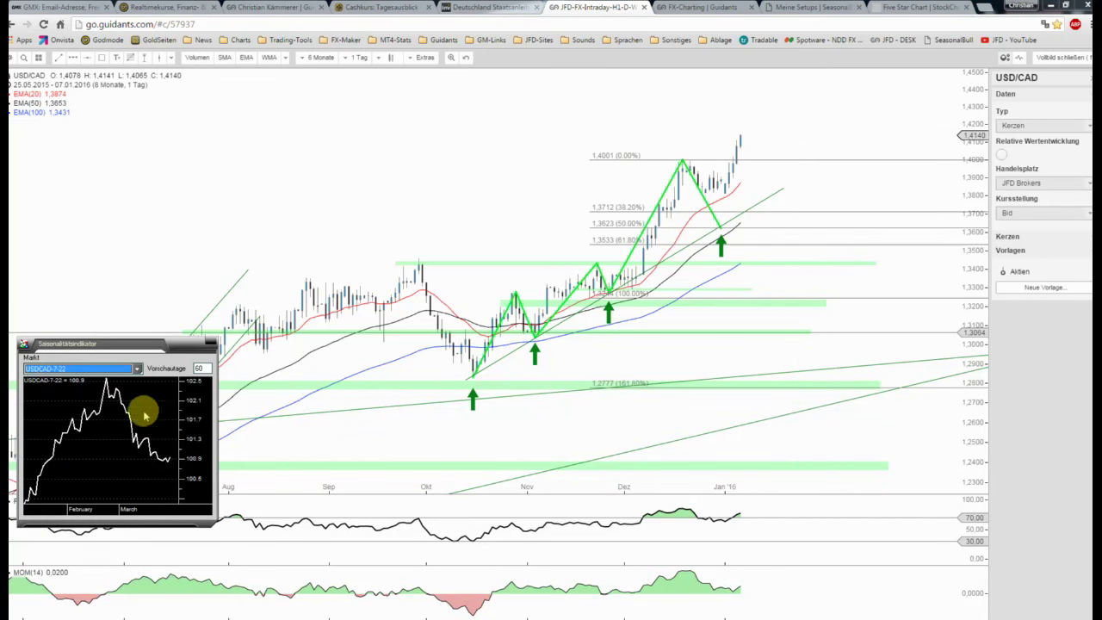
# Step: Drag the green line's lower end just above the green arrow and park the seasonality window upper-left
pyautogui.moveTo(123, 345)
pyautogui.mouseDown()
pyautogui.moveTo(169, 298)
pyautogui.moveTo(152, 151)
pyautogui.mouseUp()
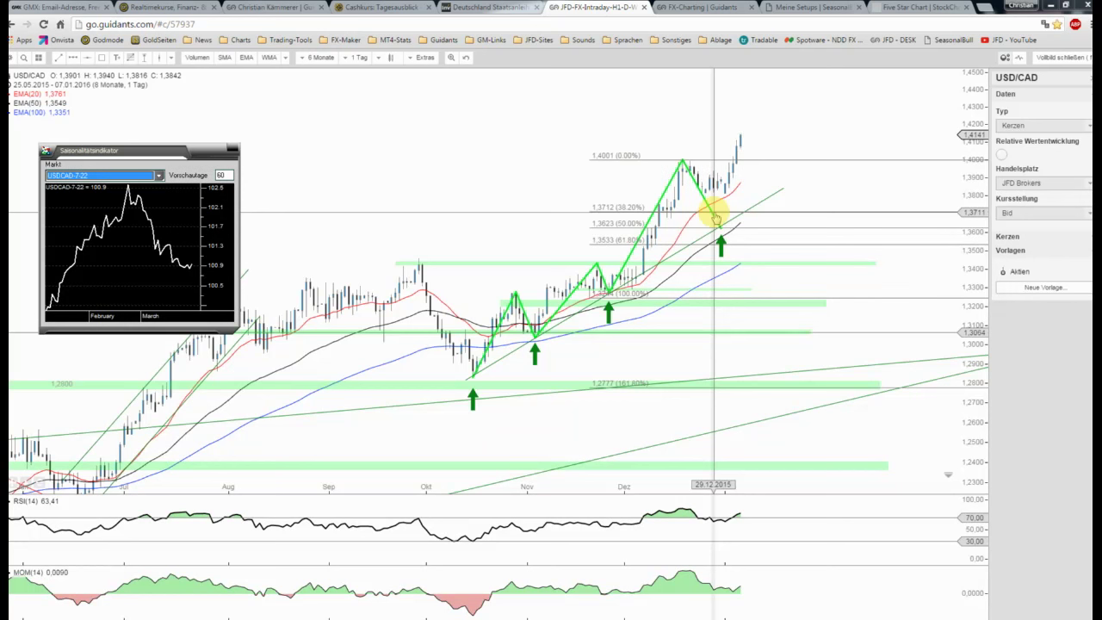
pyautogui.moveTo(715, 218); pyautogui.dragTo(721, 227)
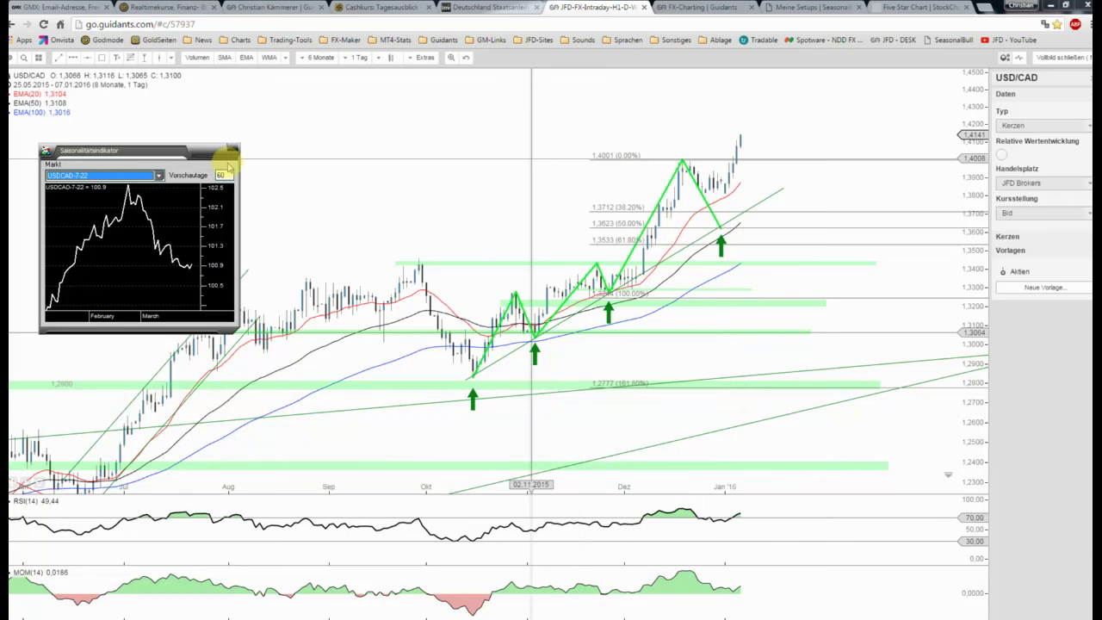
pyautogui.moveTo(146, 151); pyautogui.dragTo(119, 128)
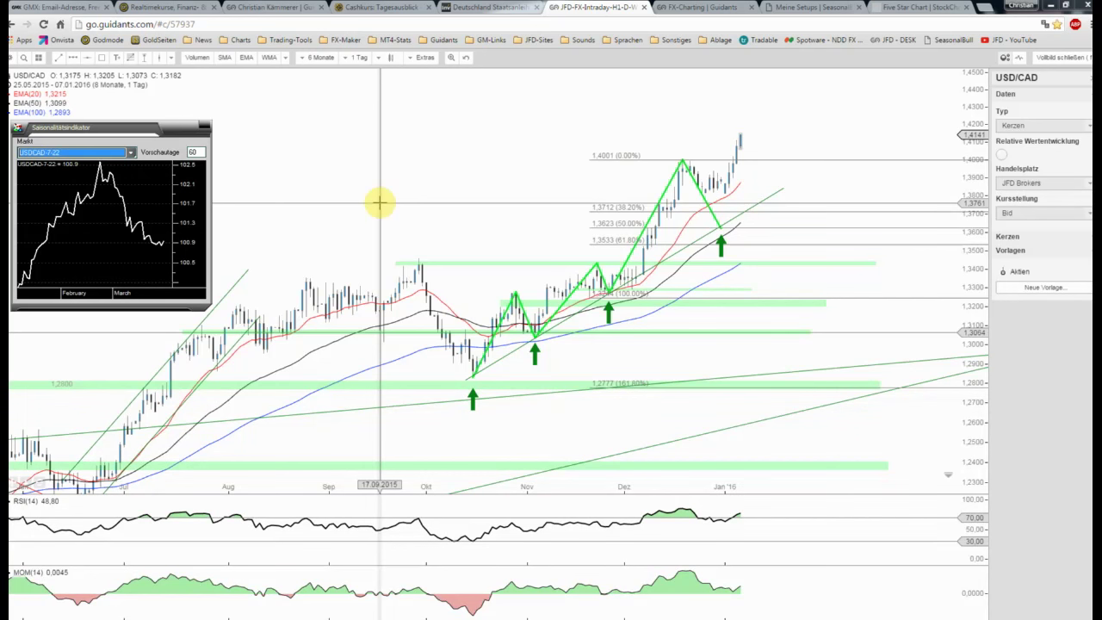
# Step: Close the Saisonalitätsindikator window
pyautogui.click(757, 203)
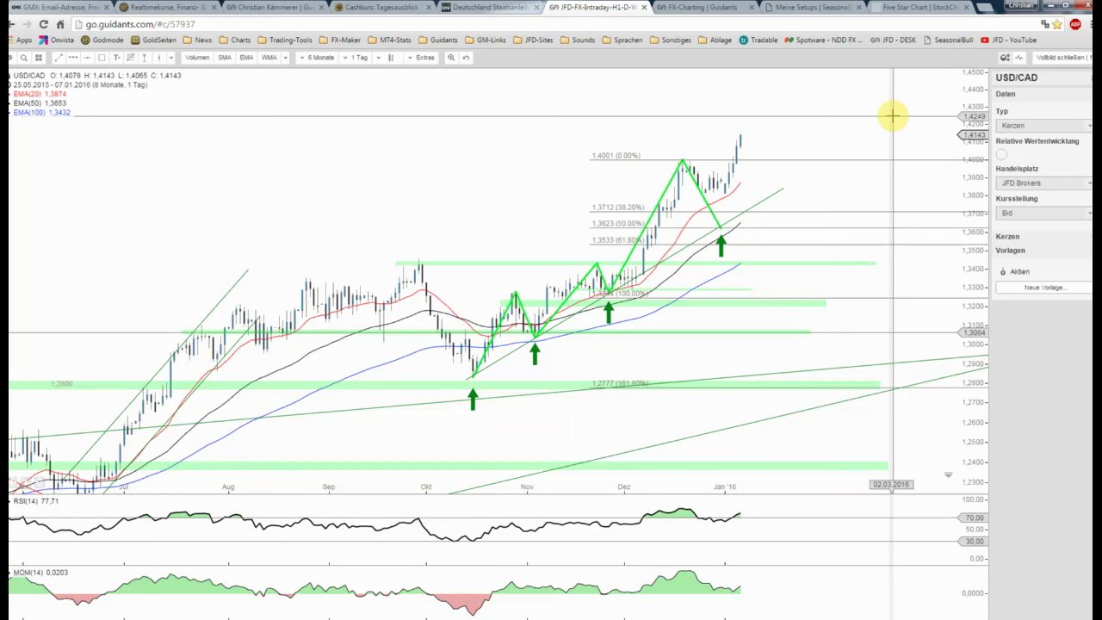
# Step: Exit full screen back to the hourly, daily and weekly USD/CAD dashboard
pyautogui.click(1048, 60)
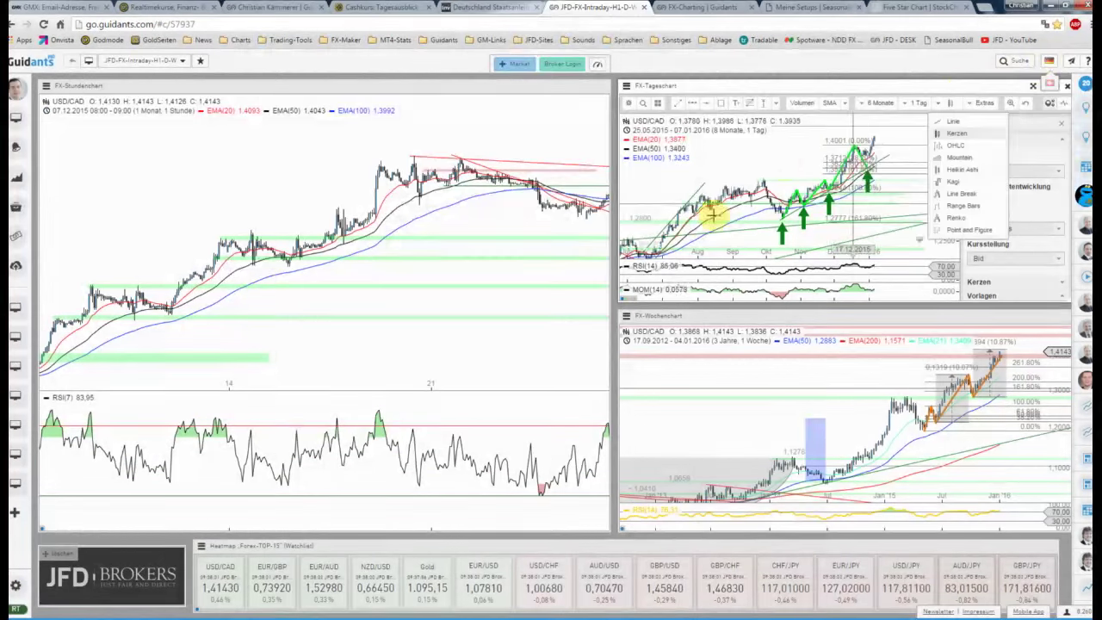
pyautogui.moveTo(608, 310)
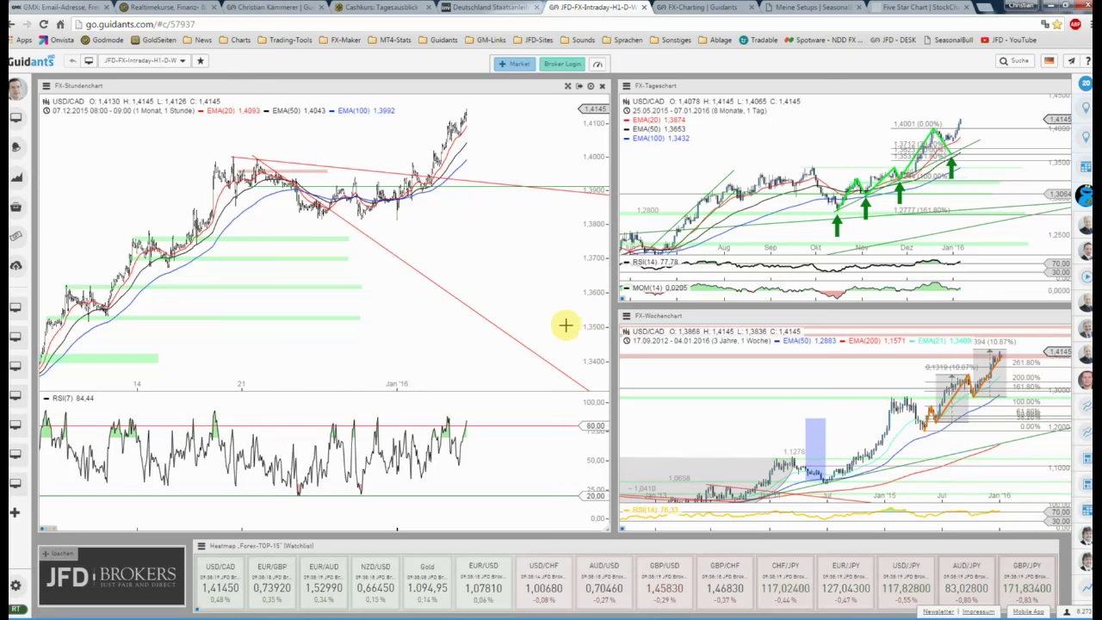
# Step: Show, then close, the hourly chart's Objekte panel so the chart widens and begins at 01.12.2015
pyautogui.doubleClick(394, 307)
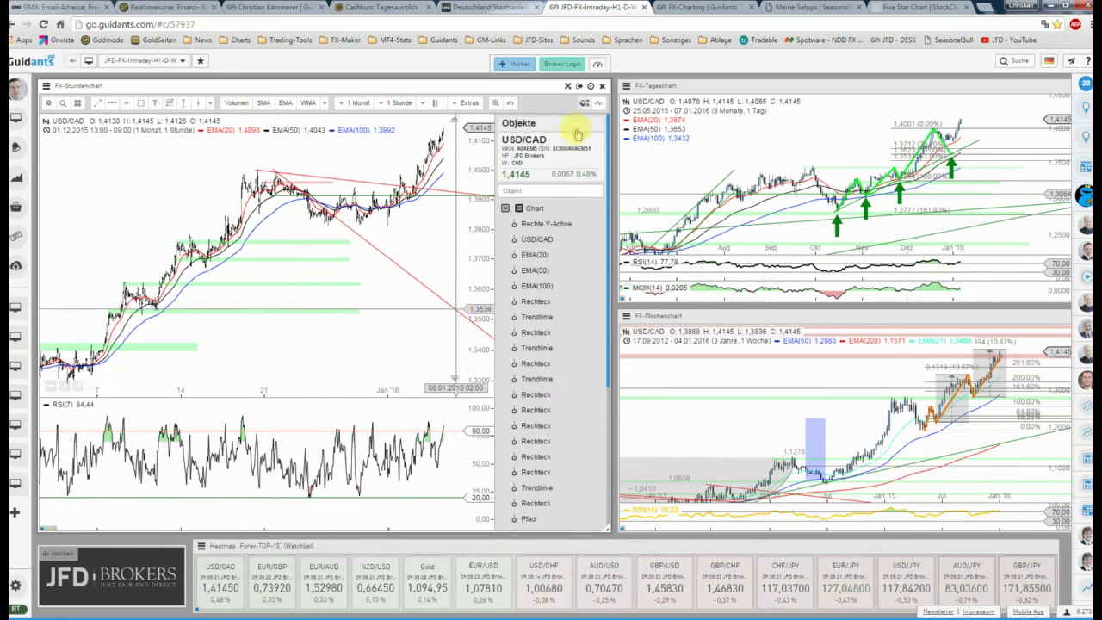
pyautogui.click(589, 103)
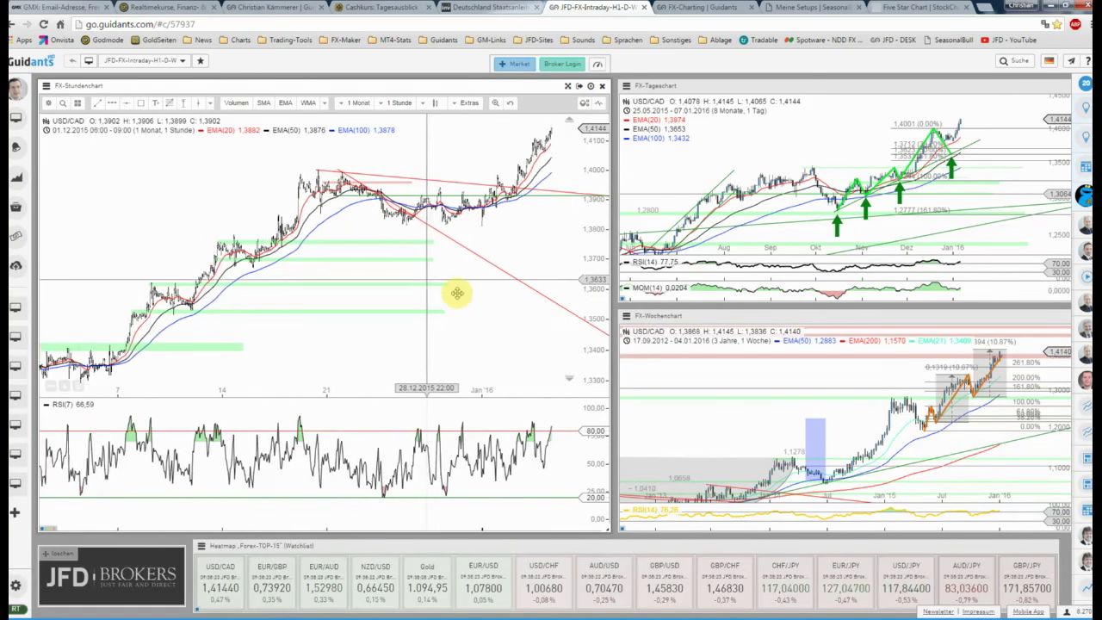